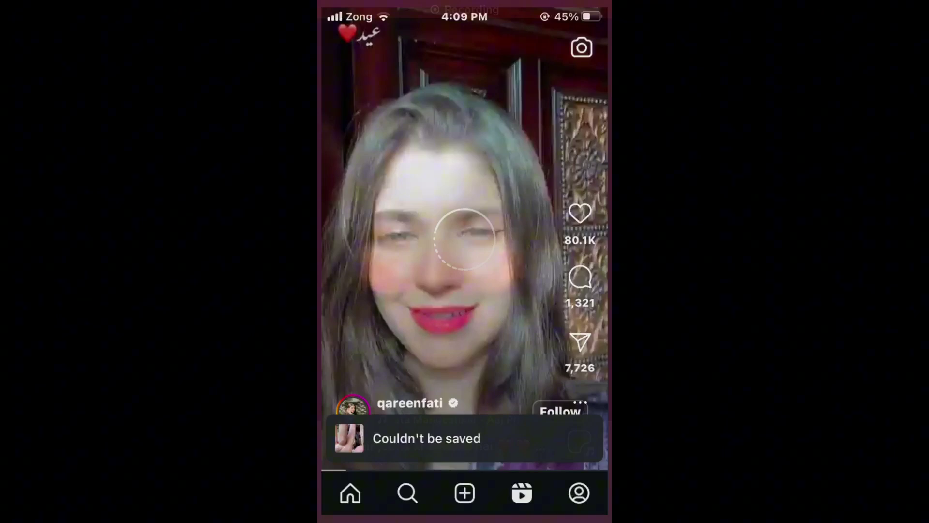
Close the Instagram reel showing 'Couldn't be saved' and return to the home screen
left_click_drag(465, 512, 464, 290)
left_click_drag(378, 291, 566, 290)
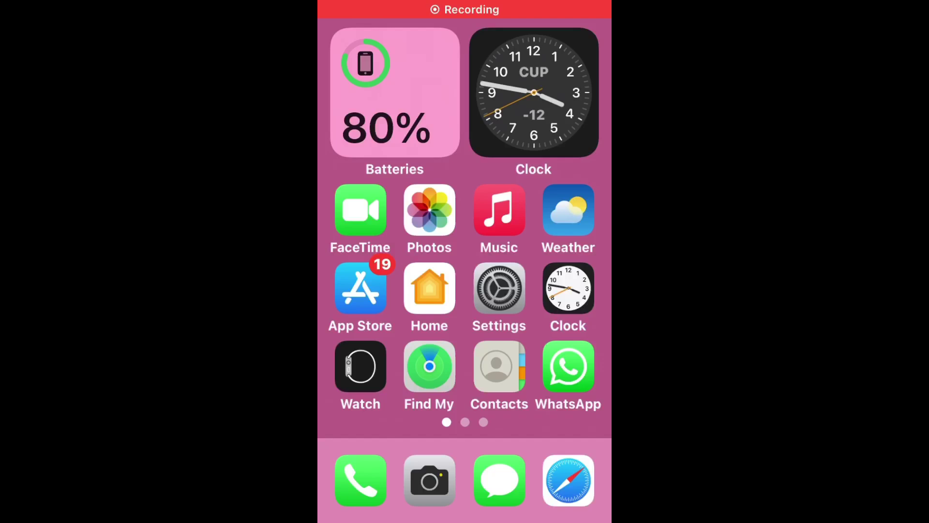
left_click(498, 289)
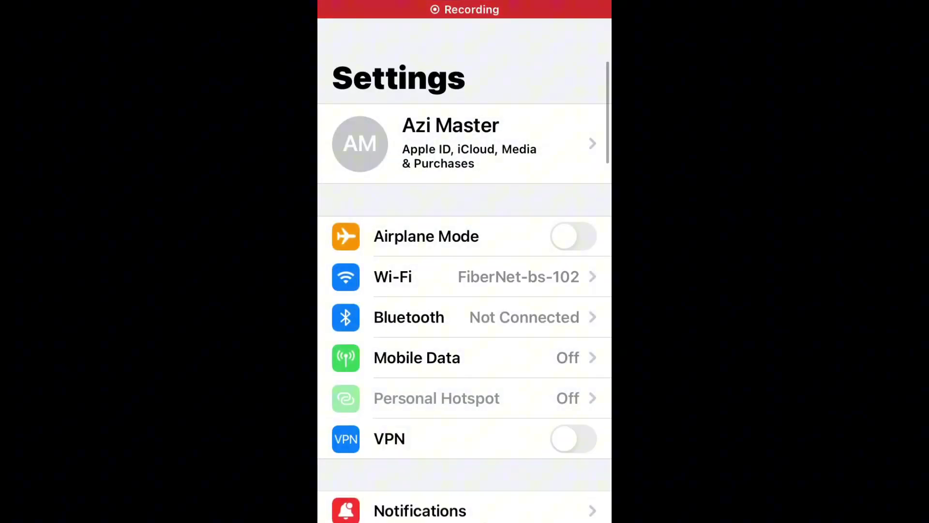
left_click(406, 276)
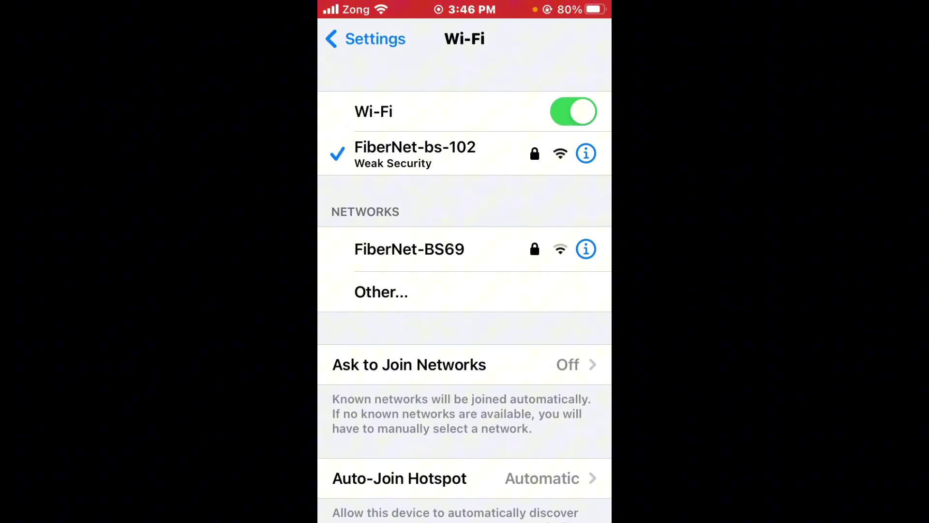
left_click(363, 39)
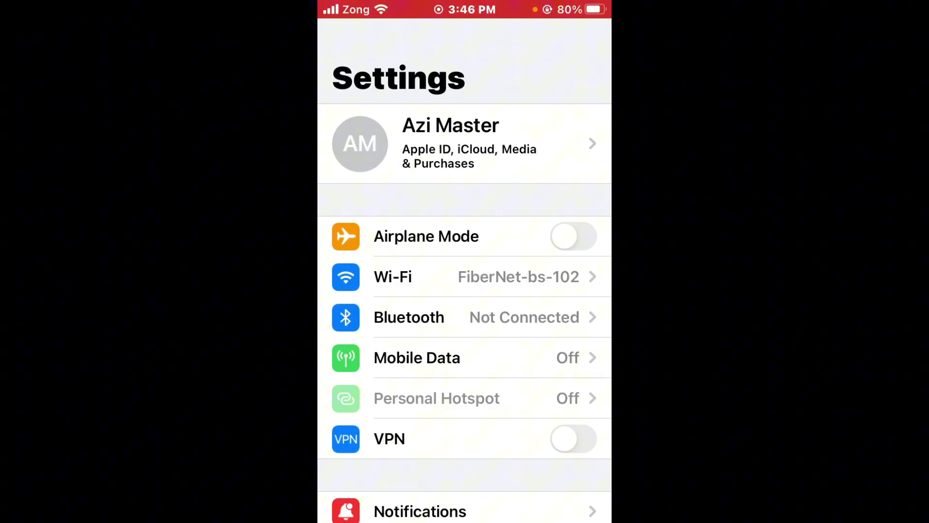
key("Home")
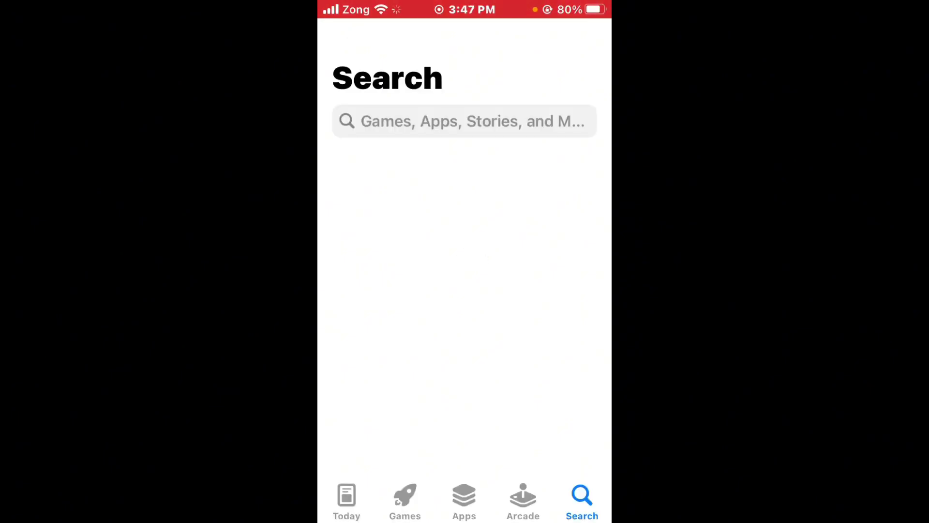
left_click(465, 120)
type("in")
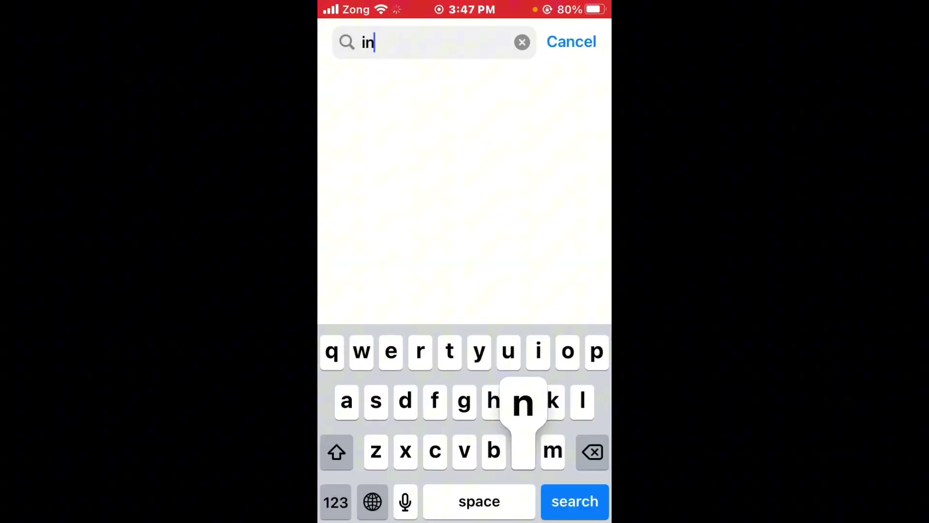
type("sta")
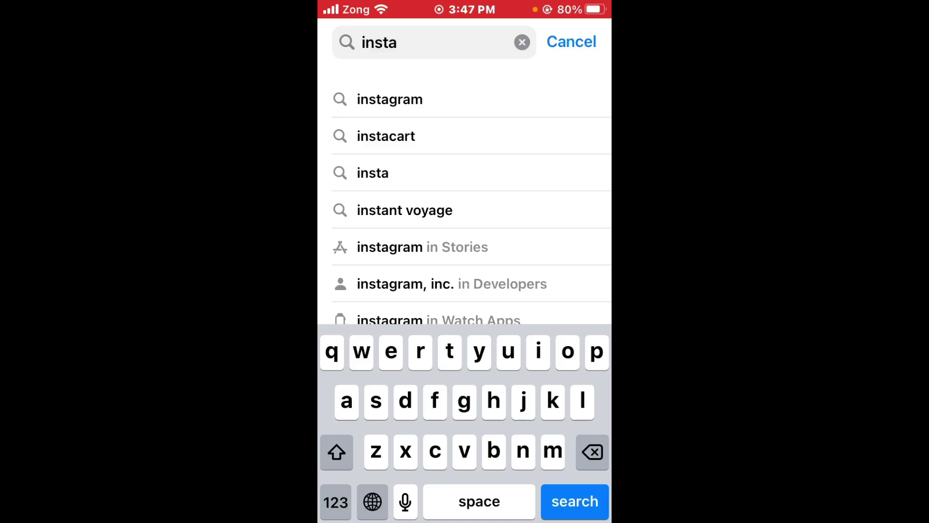
left_click(389, 100)
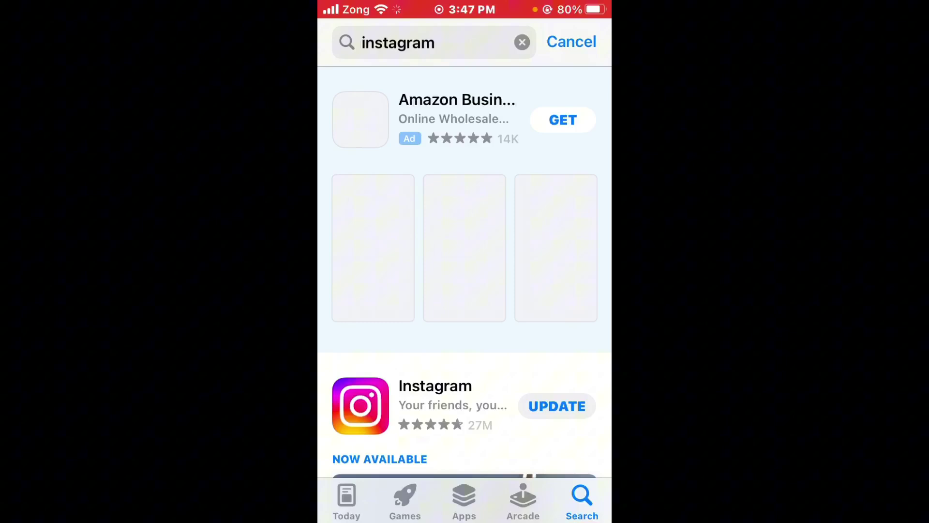
left_click(436, 396)
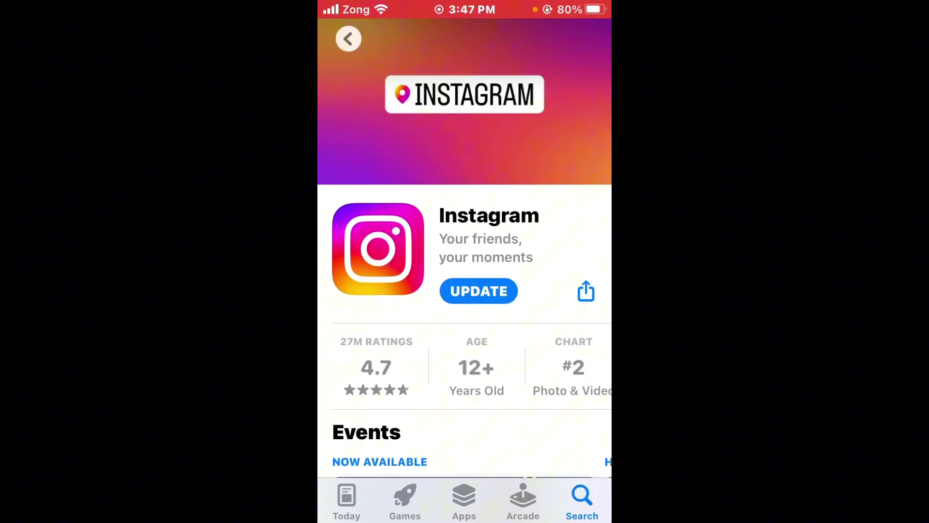
Check General > Software Update, confirming iOS 15.8.3 is up to date, then go back
key("Home")
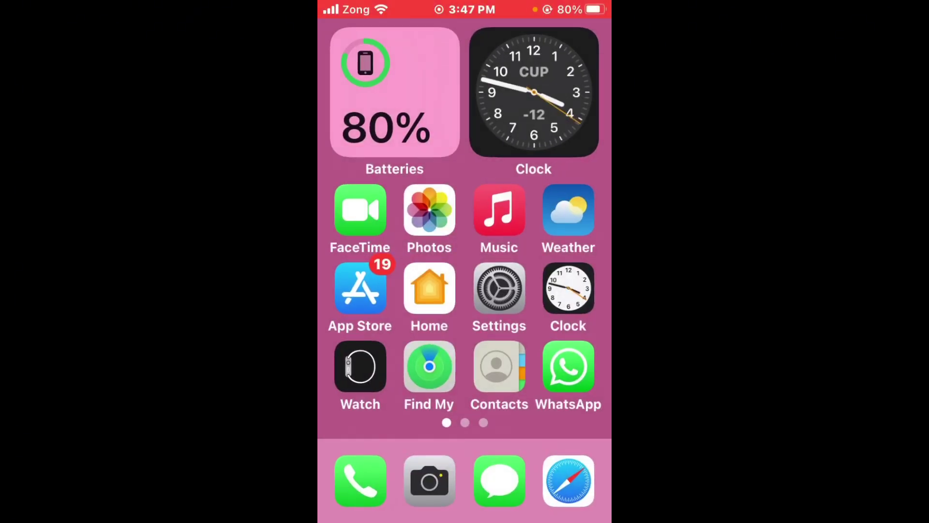
left_click(498, 288)
scroll(465, 290, "down", 5)
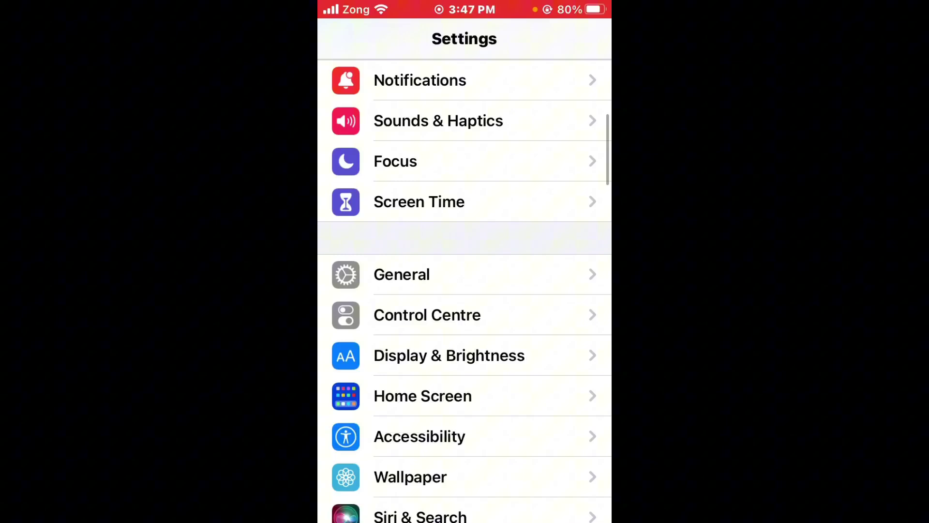
left_click(400, 271)
left_click(395, 152)
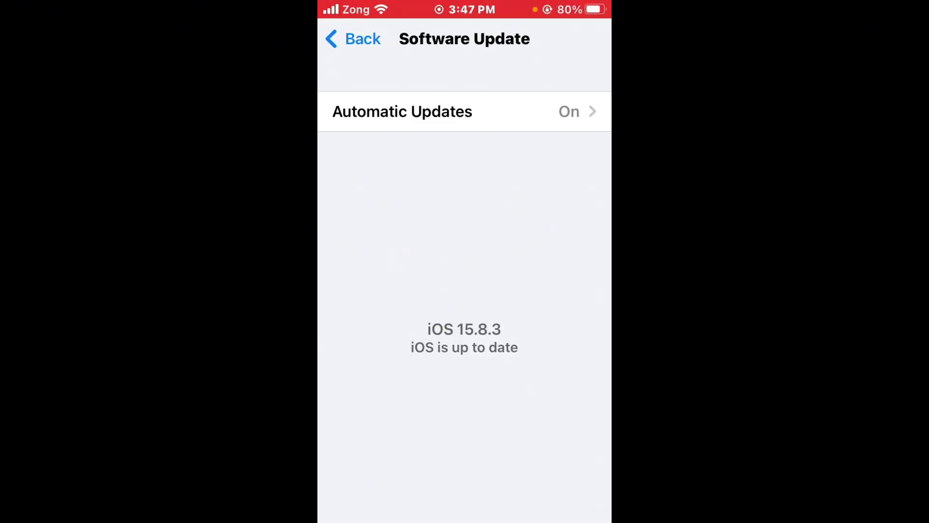
left_click(352, 39)
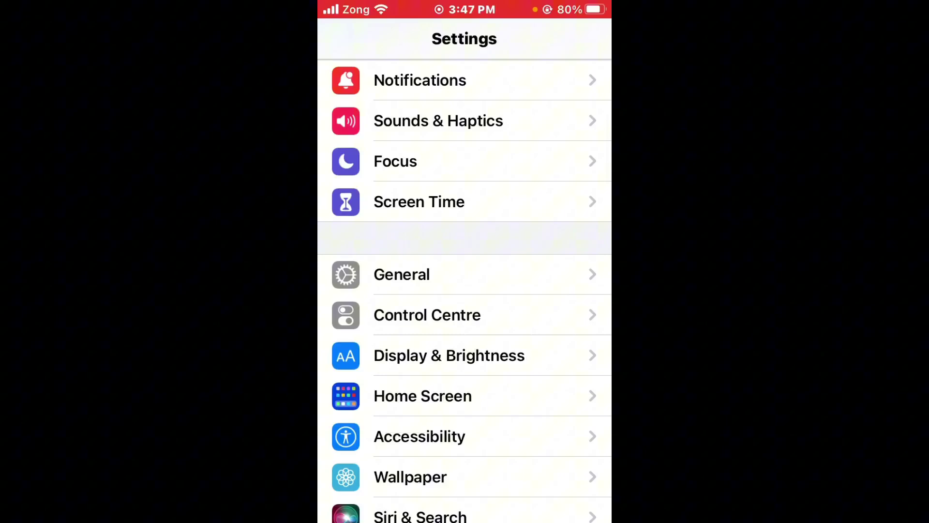
scroll(465, 290, "down", 10)
scroll(465, 291, "down", 15)
scroll(464, 291, "up", 5)
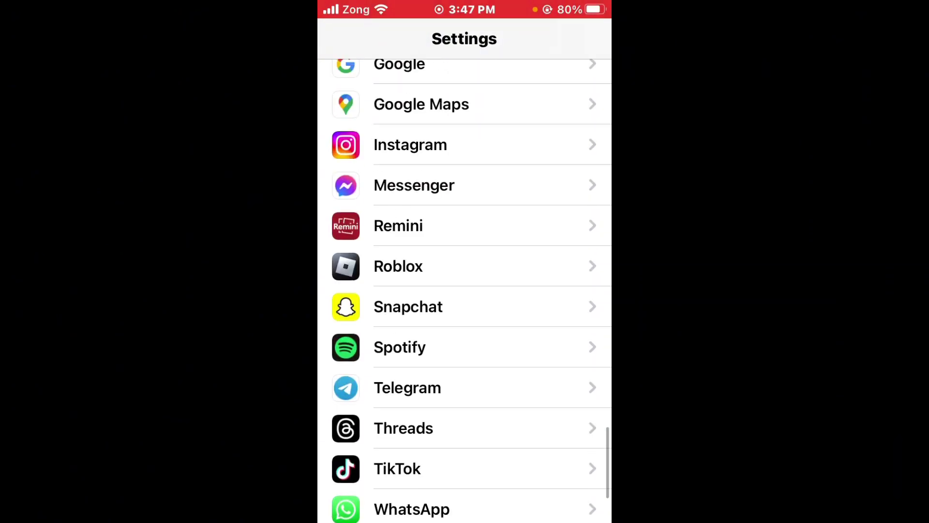
Turn Instagram's Background App Refresh off and back on, then go home
left_click(465, 365)
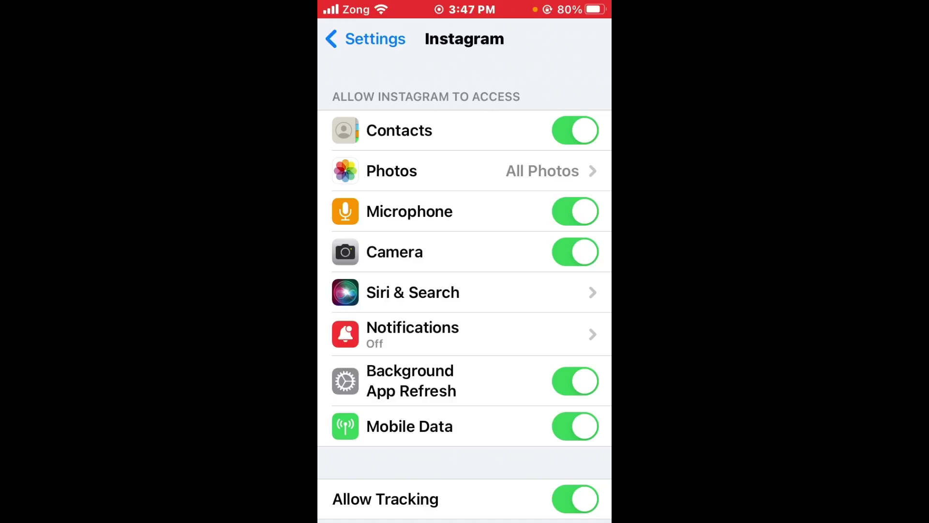
scroll(465, 290, "down", 2)
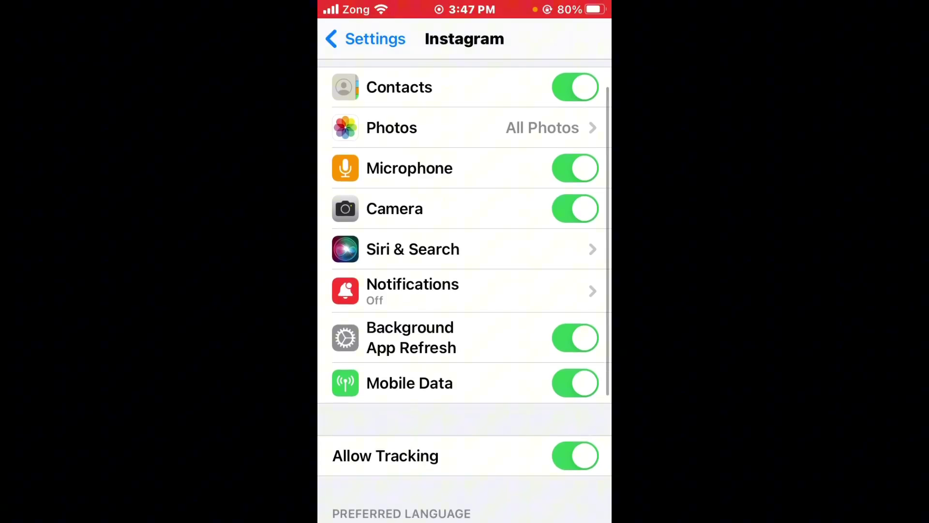
left_click(575, 338)
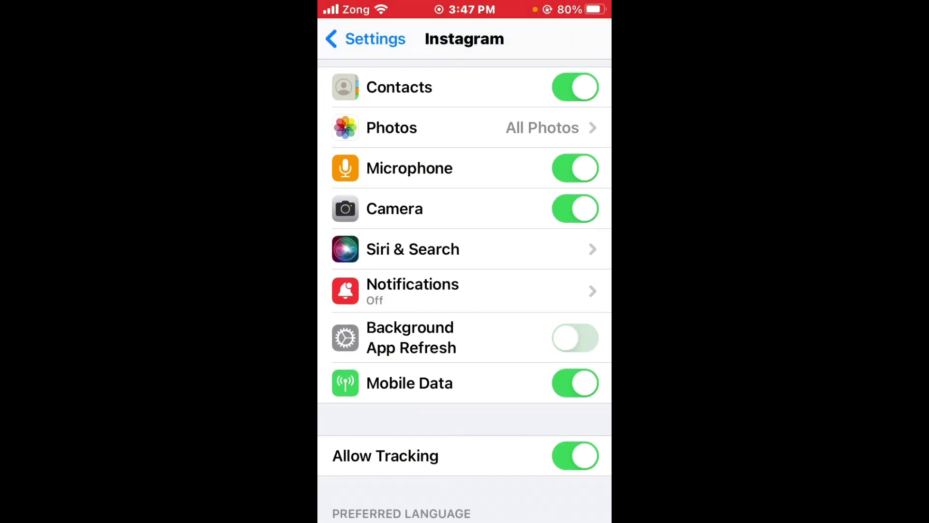
left_click(575, 338)
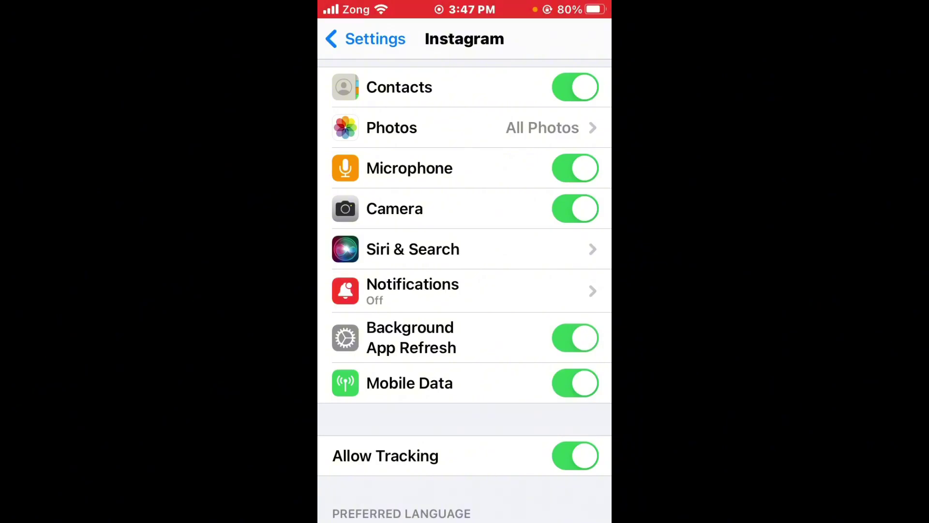
scroll(465, 291, "up", 2)
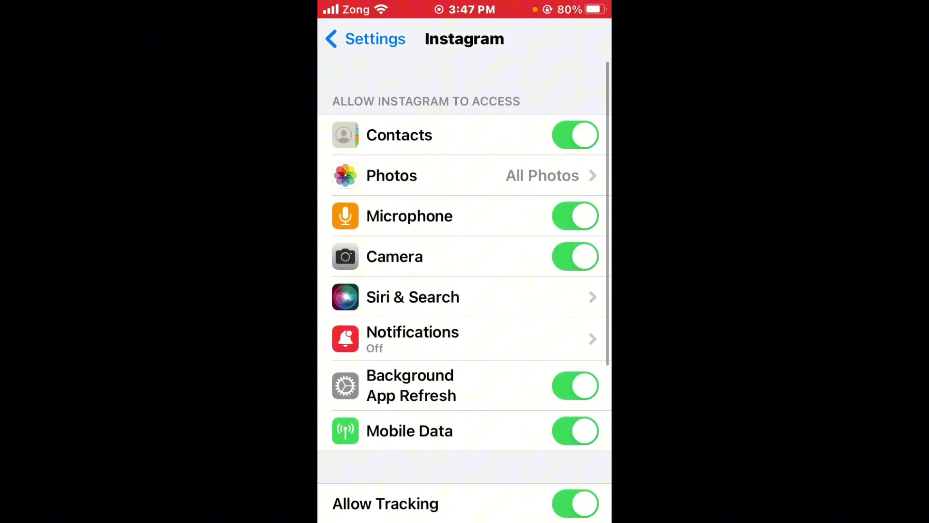
left_click(366, 39)
scroll(465, 290, "up", 15)
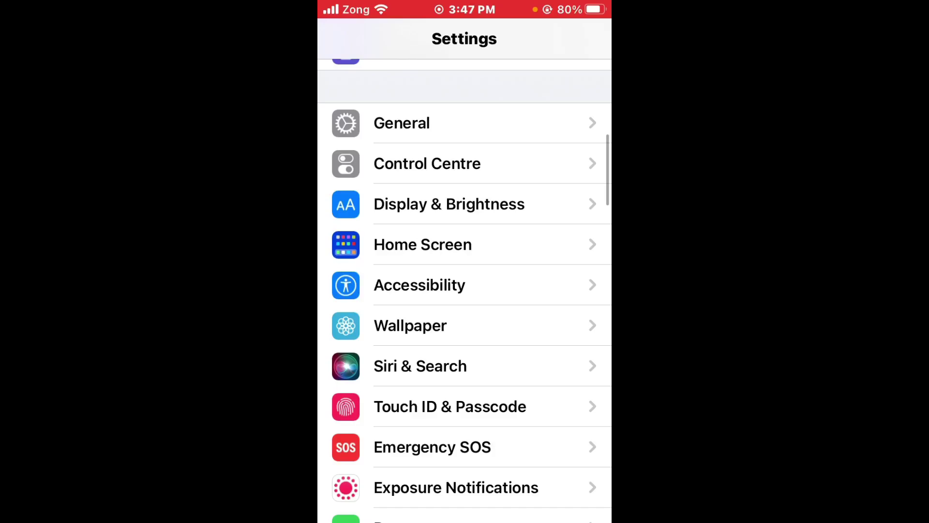
key("super")
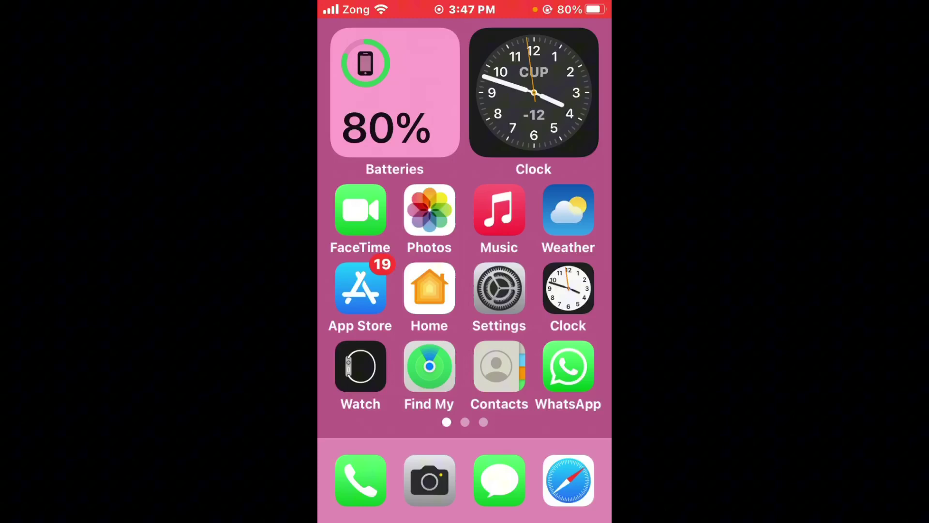
Enable Allow Notifications under Settings > Instagram > Notifications
left_click(498, 288)
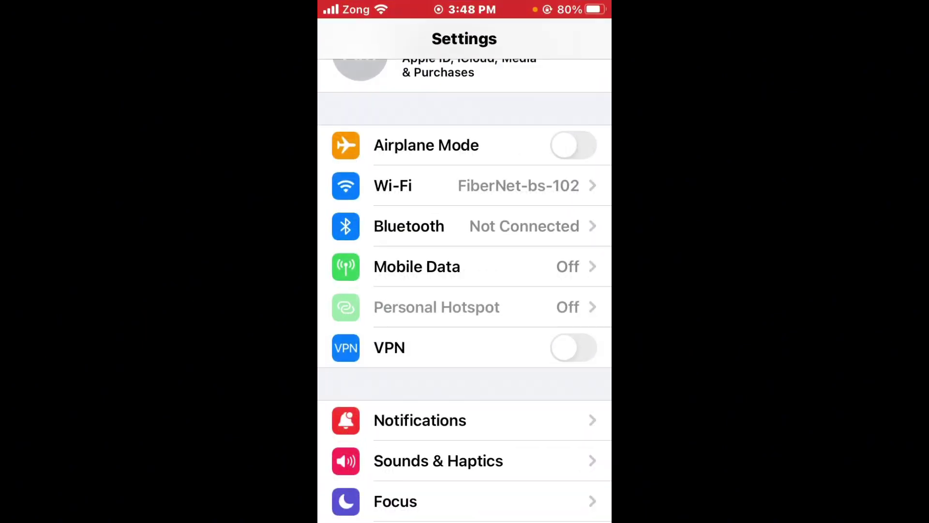
scroll(465, 290, "down", 10)
scroll(465, 290, "down", 10)
scroll(465, 291, "down", 10)
scroll(464, 290, "down", 10)
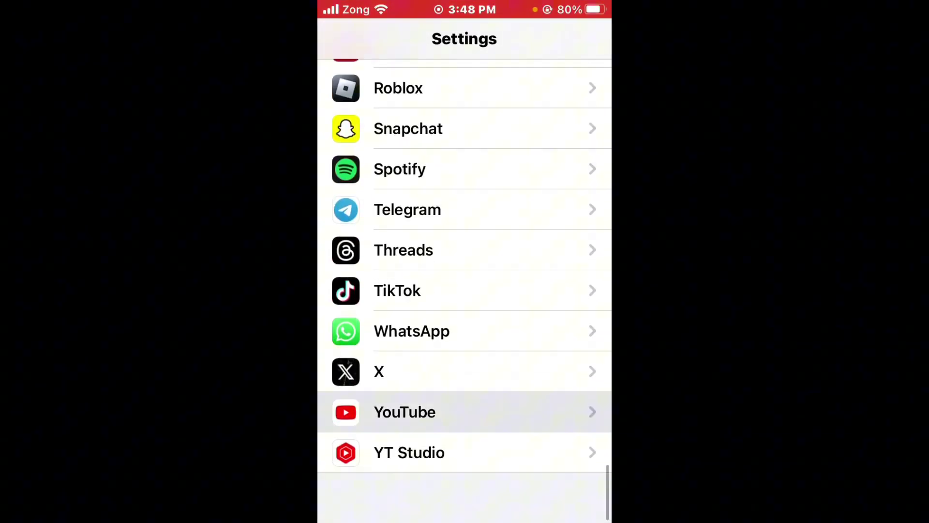
scroll(464, 290, "up", 2)
scroll(465, 291, "up", 3)
scroll(465, 290, "up", 1)
left_click(396, 305)
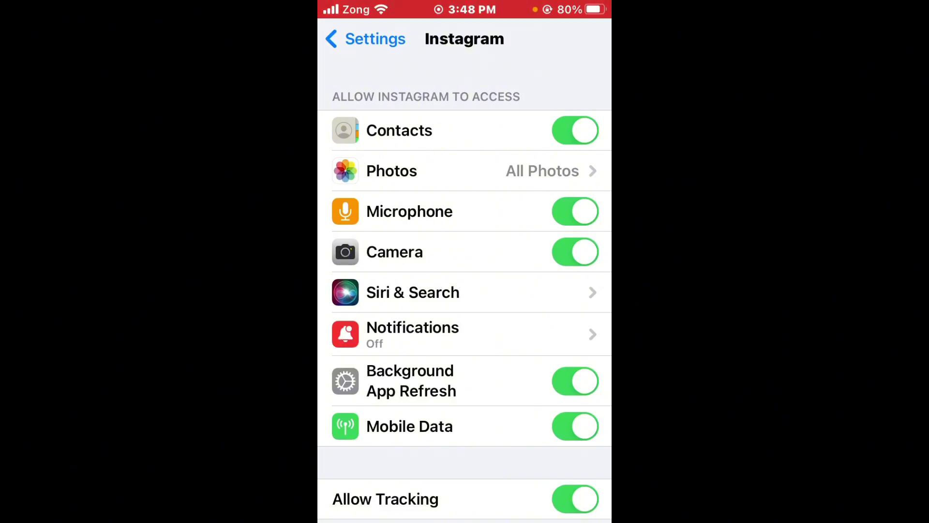
left_click(412, 334)
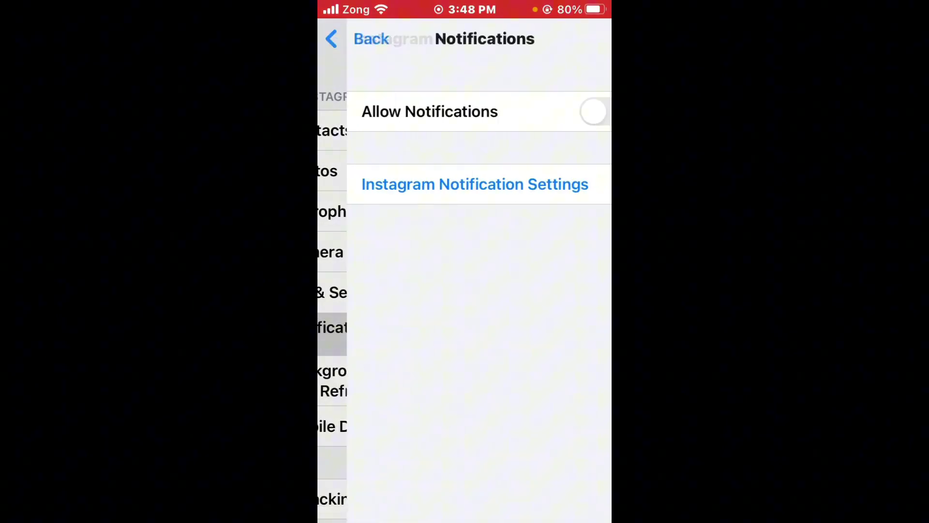
left_click(573, 111)
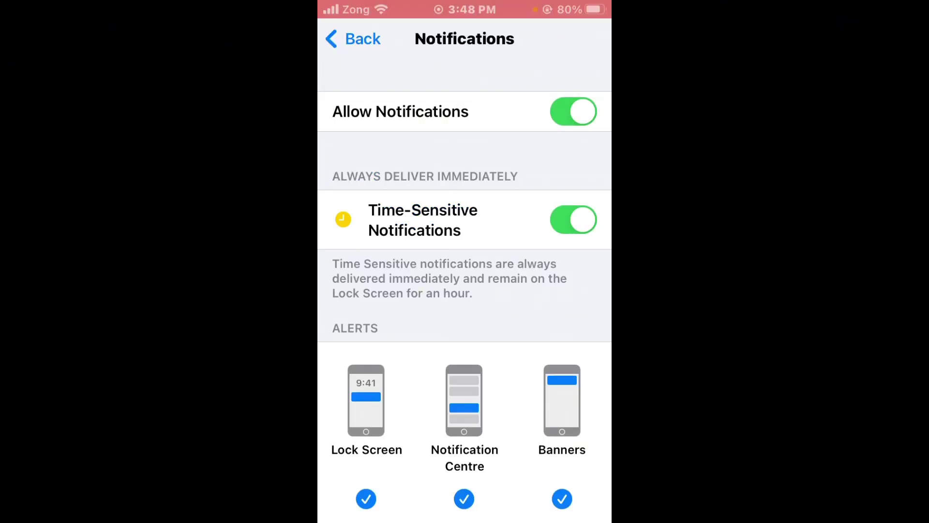
Back out of Instagram's notification page to the main Settings list
left_click(353, 38)
left_click(367, 38)
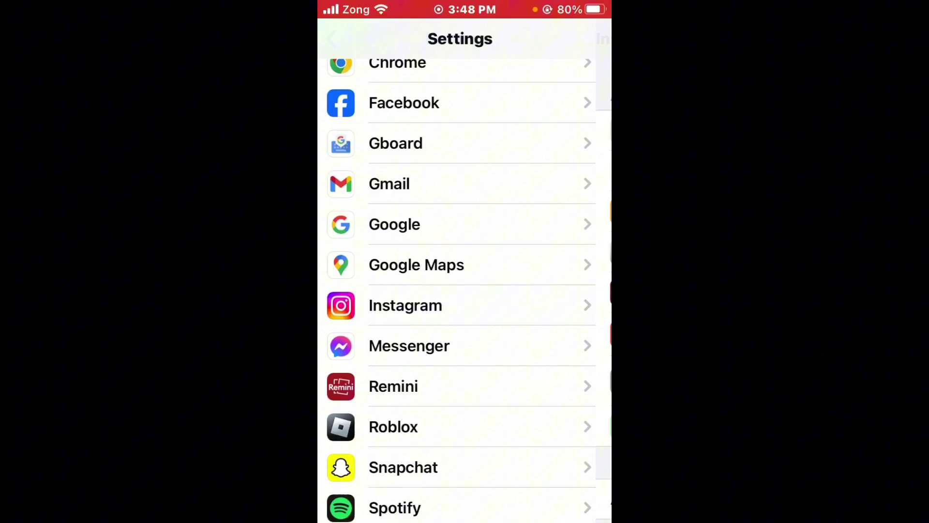
scroll(465, 290, "up", 5)
scroll(464, 290, "up", 10)
scroll(464, 291, "up", 5)
scroll(465, 290, "up", 8)
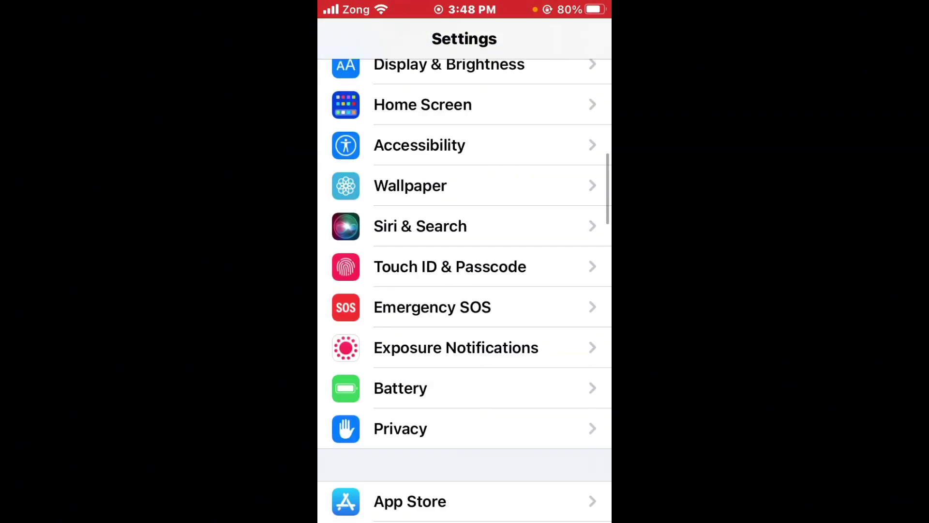
scroll(464, 290, "up", 8)
scroll(464, 291, "down", 3)
Open General > iPhone Storage to see each app's space usage
left_click(465, 353)
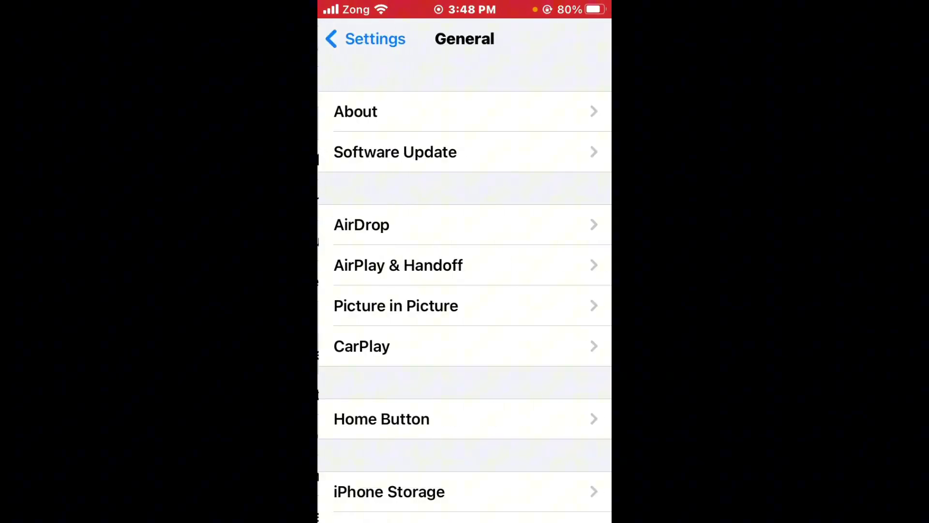
scroll(465, 290, "down", 3)
left_click(465, 343)
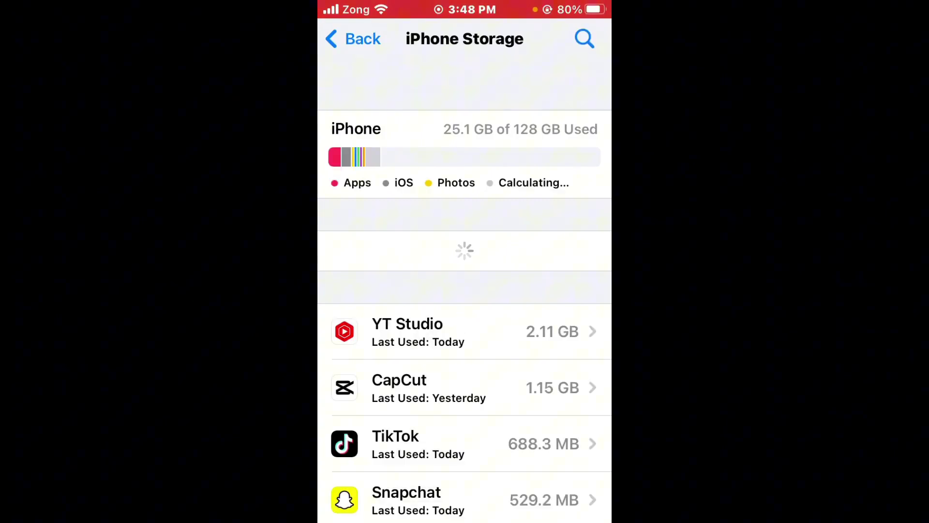
scroll(465, 290, "down", 10)
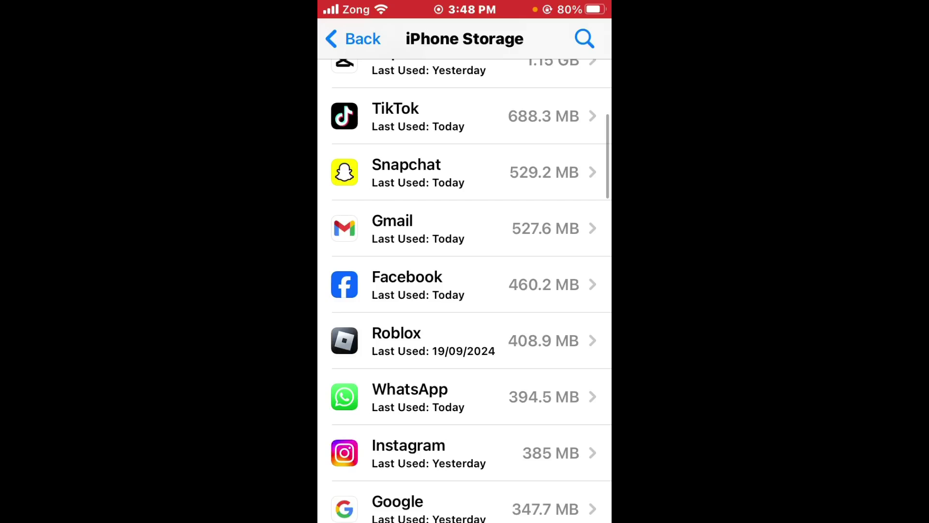
scroll(465, 290, "up", 3)
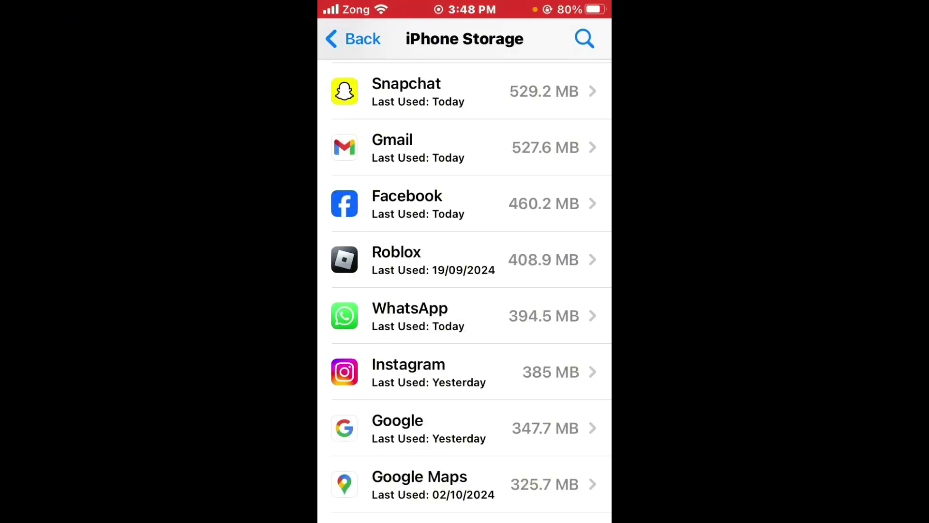
Open Facebook's storage page, cancel both Offload App and Delete App, then return to General
left_click(465, 204)
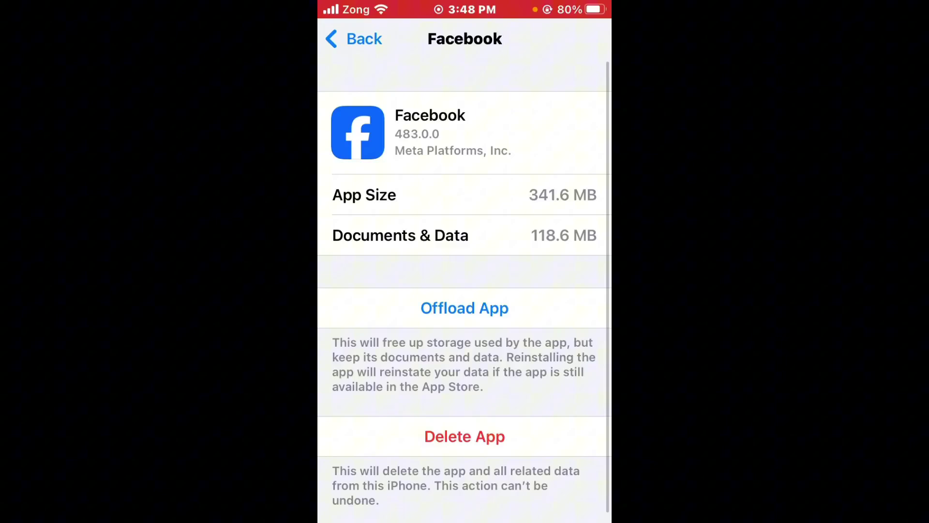
left_click(465, 308)
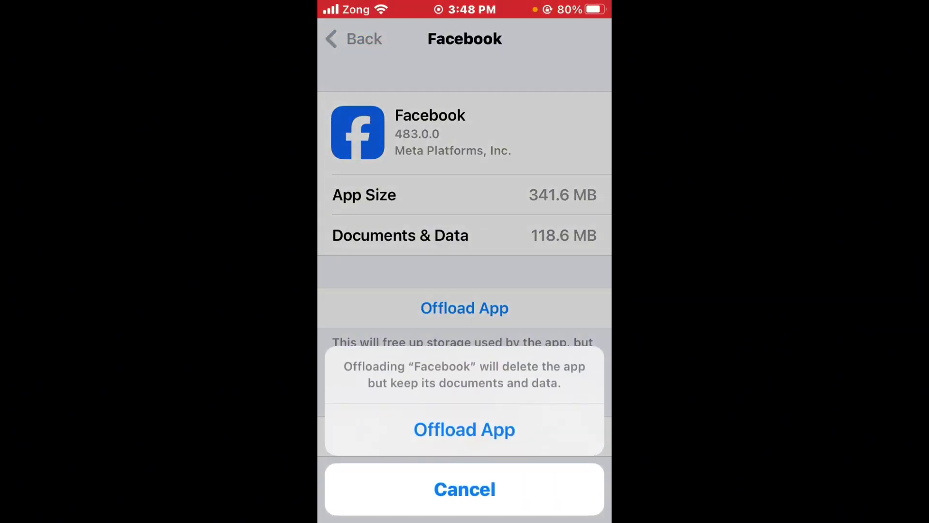
left_click(465, 487)
left_click(465, 436)
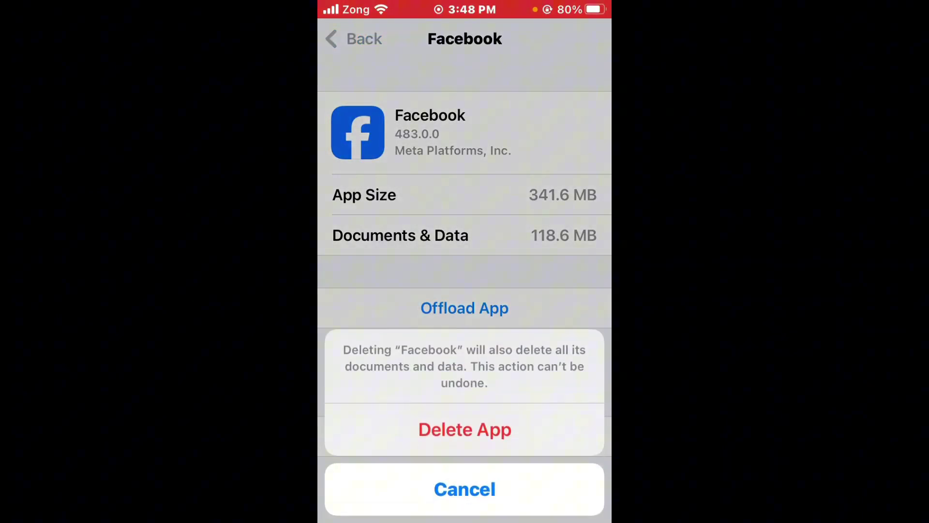
left_click(464, 488)
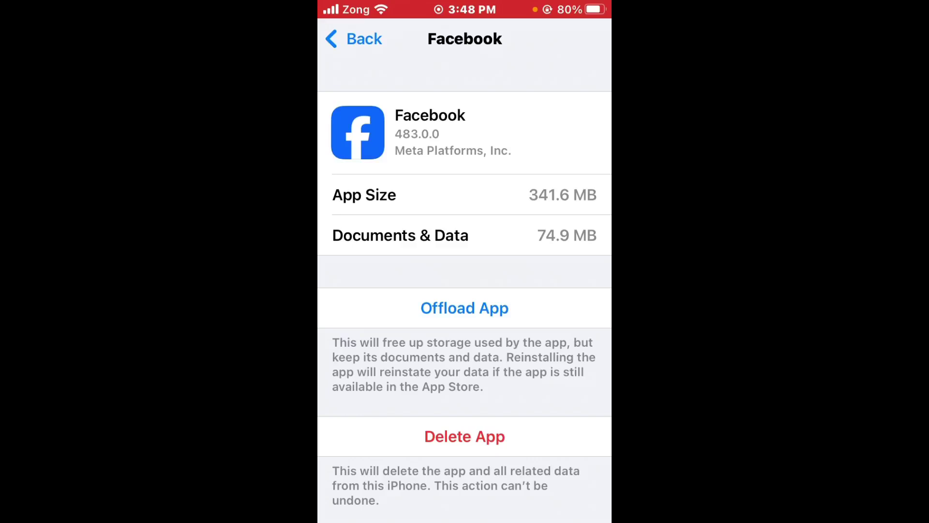
left_click(354, 39)
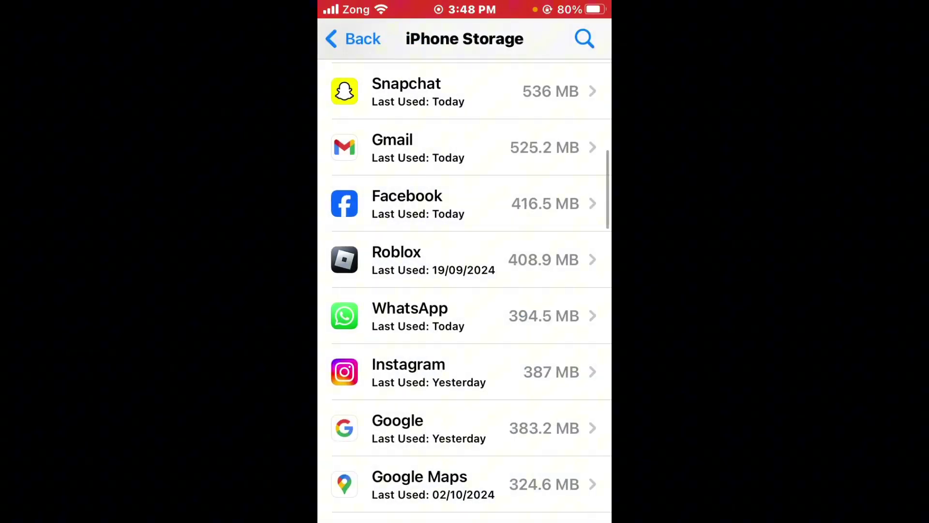
left_click(354, 38)
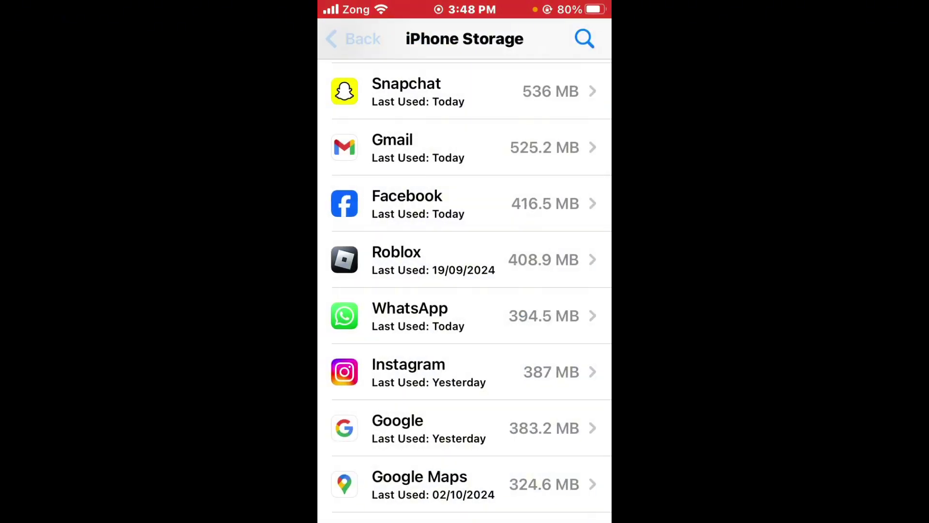
scroll(464, 290, "down", 10)
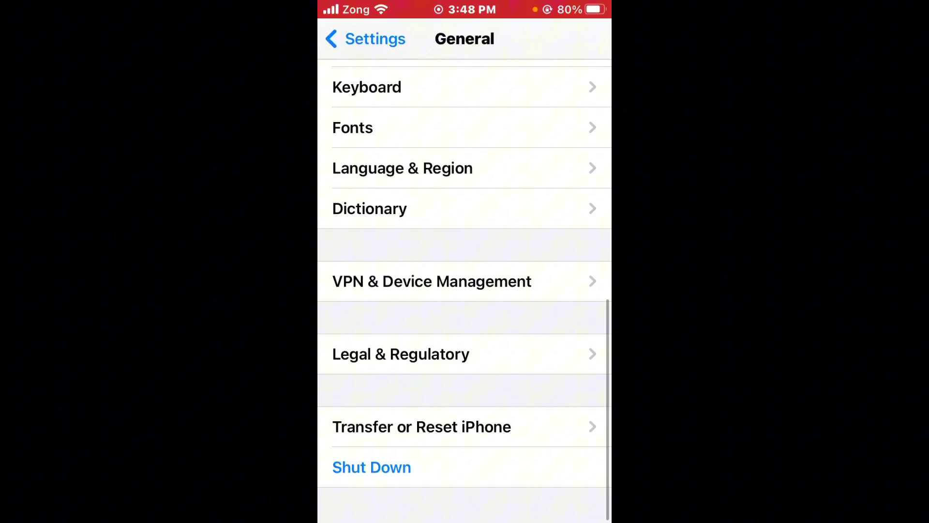
left_click(422, 428)
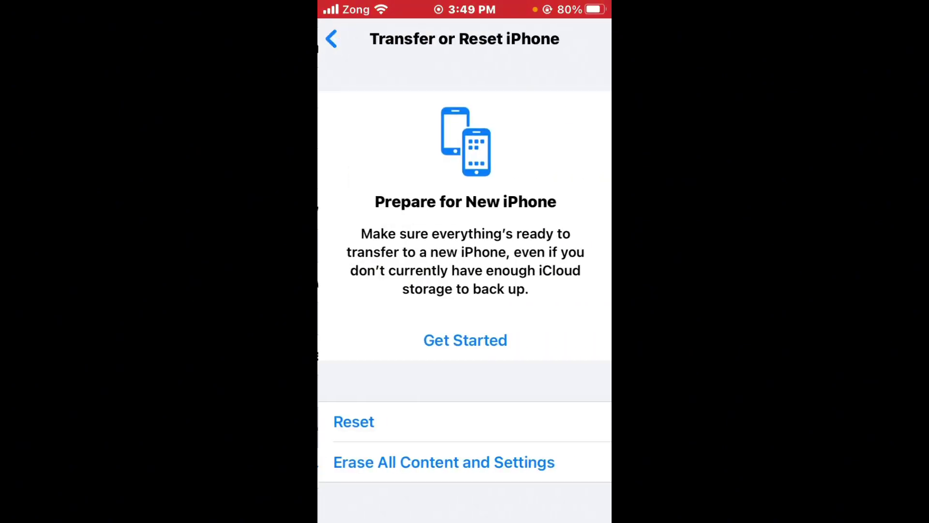
left_click(353, 423)
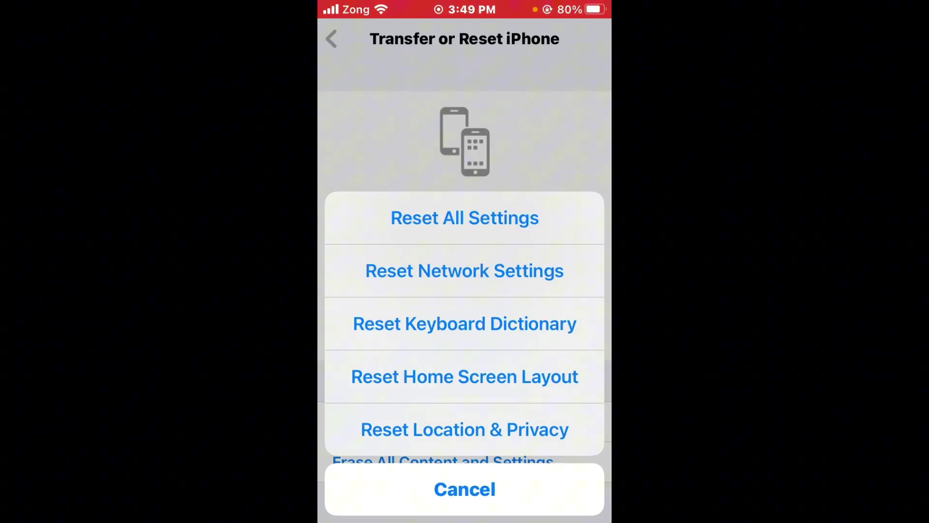
left_click(464, 488)
left_click(331, 38)
scroll(465, 291, "up", 5)
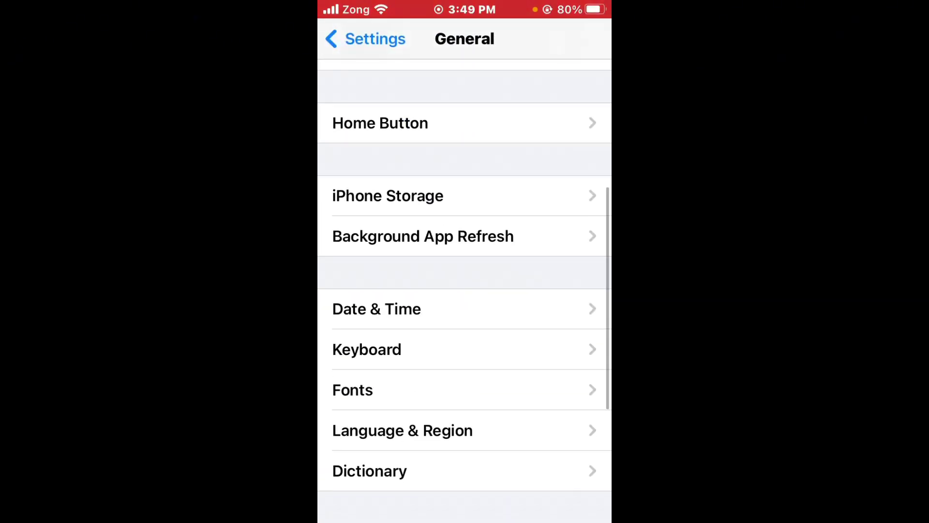
scroll(465, 291, "up", 2)
Reopen iPhone Storage from General after a brief detour into Background App Refresh
left_click(420, 324)
left_click(332, 39)
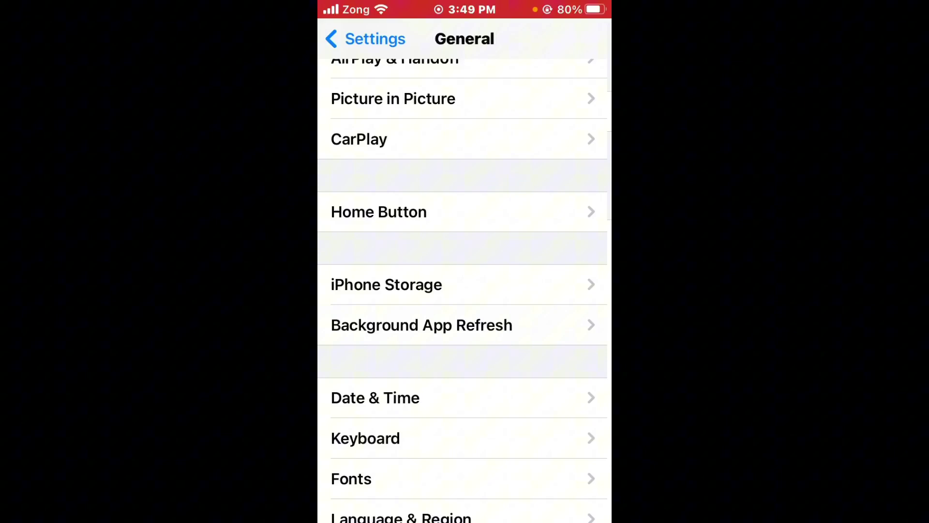
left_click(387, 284)
scroll(465, 290, "down", 2)
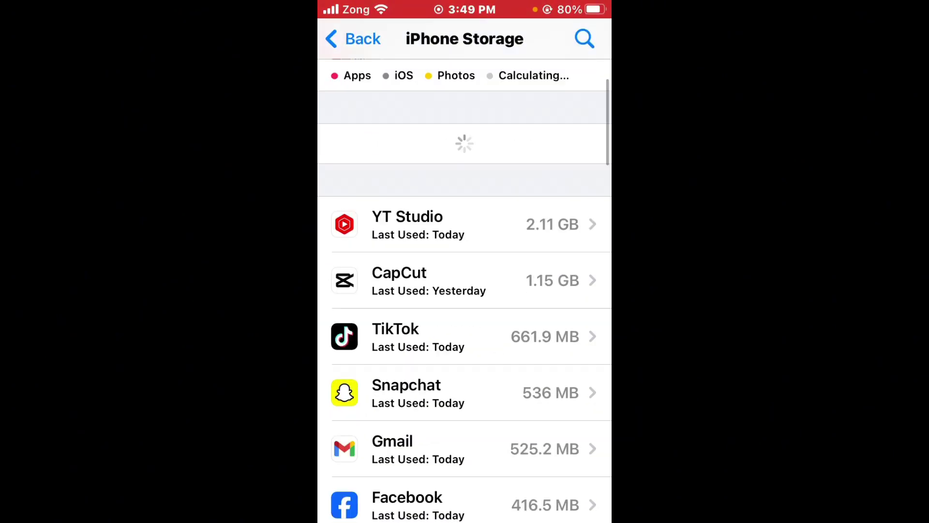
scroll(464, 291, "down", 5)
scroll(465, 290, "down", 3)
scroll(464, 290, "down", 1)
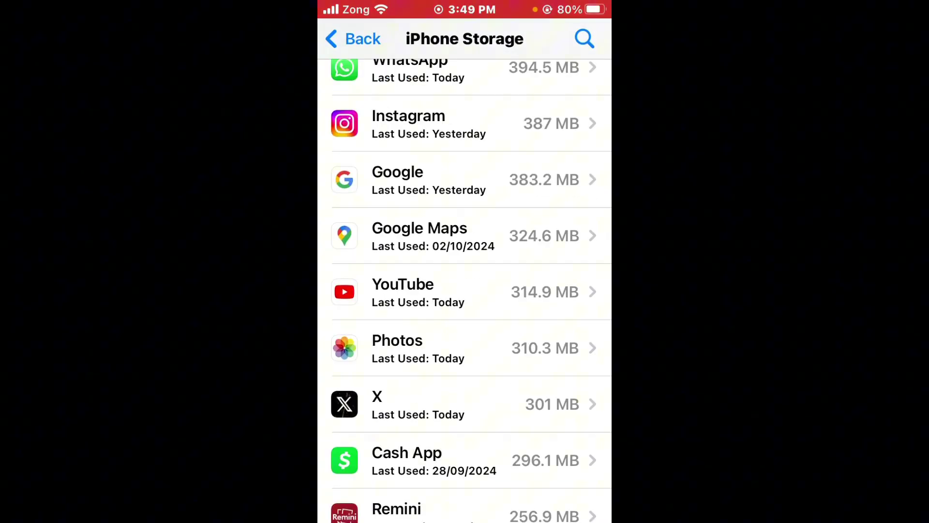
Open Instagram's storage page, cancel Offload App, and return to the home screen
left_click(435, 124)
left_click(465, 308)
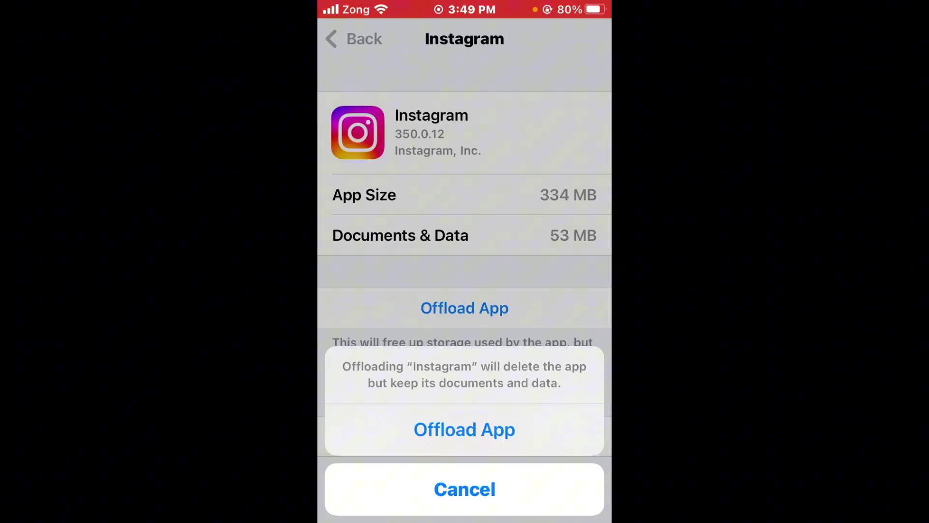
left_click(465, 489)
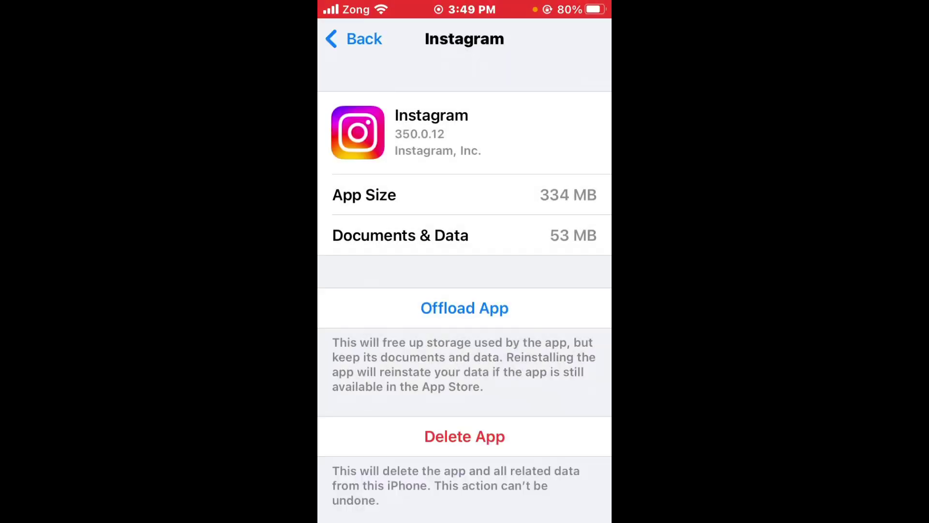
key("super")
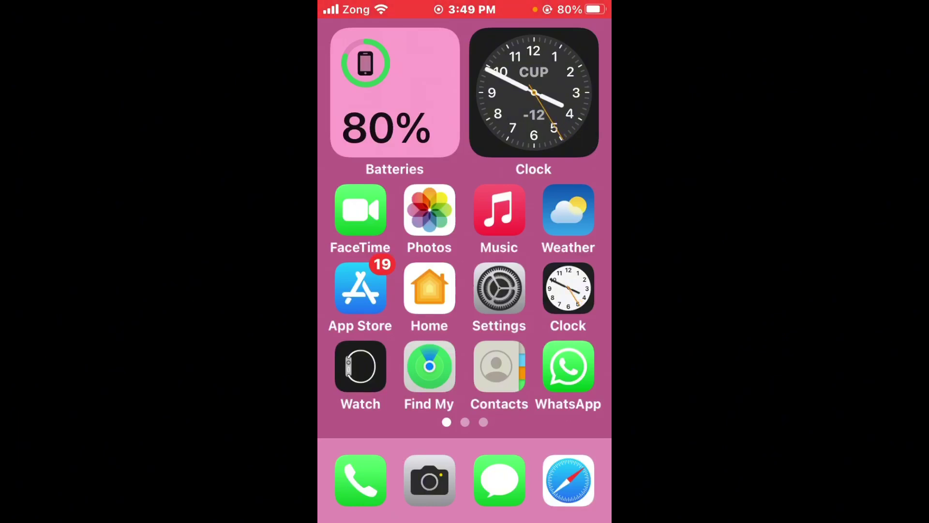
Page through to the third home screen page, where the Instagram icon is
left_click_drag(552, 290, 378, 290)
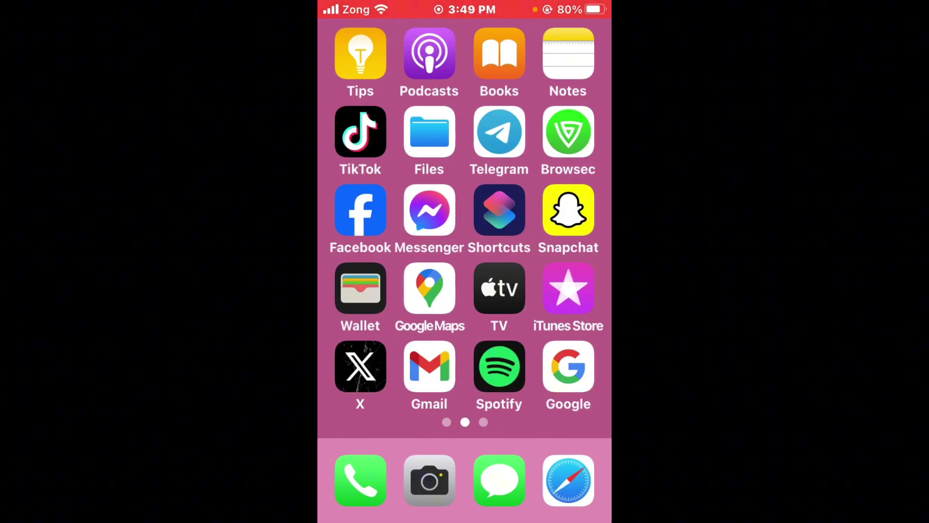
left_click_drag(552, 254, 377, 254)
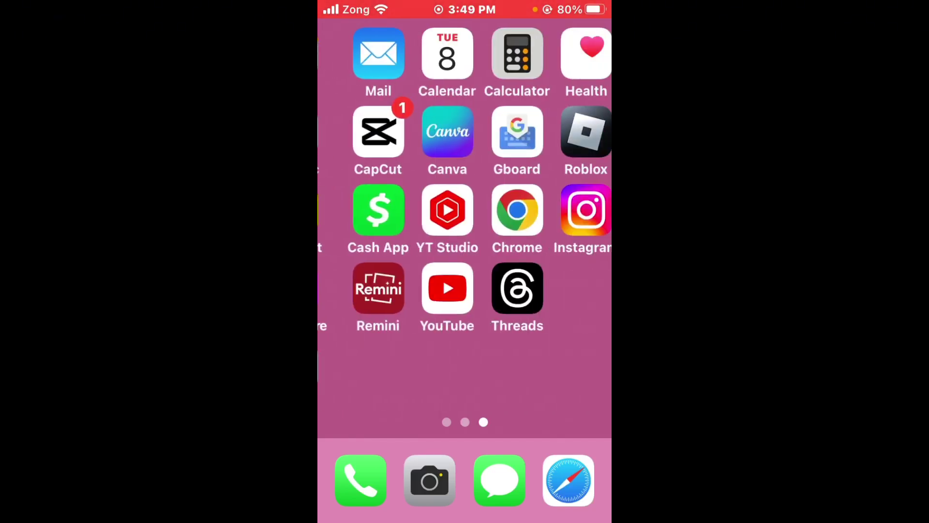